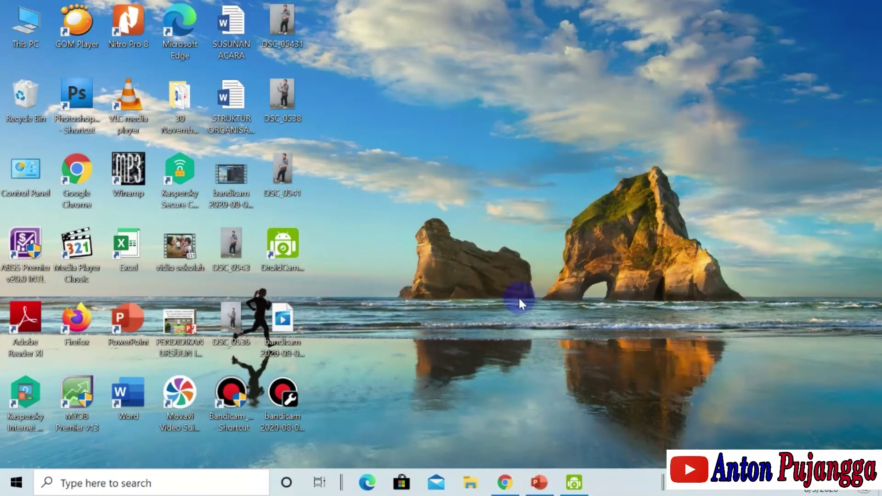
- Launch a new File Explorer window and go to the Documents folder
{"action": "left_click", "coordinate": [468, 483]}
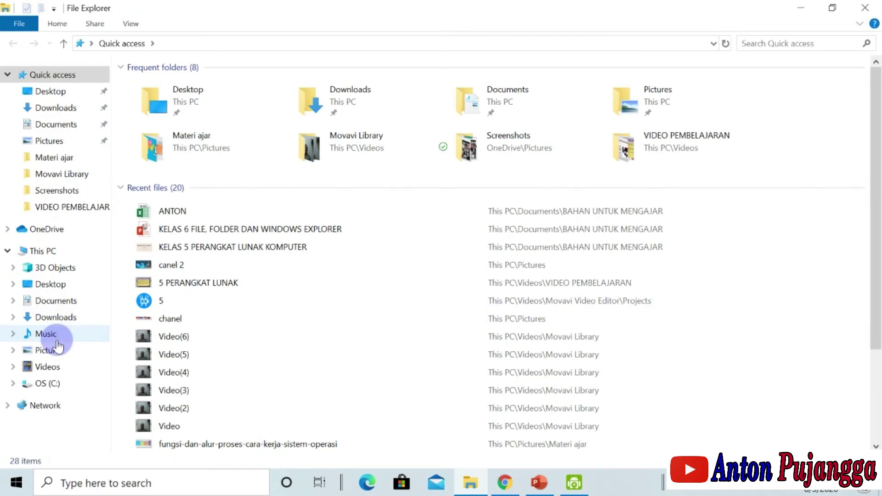
{"action": "left_click", "coordinate": [50, 129]}
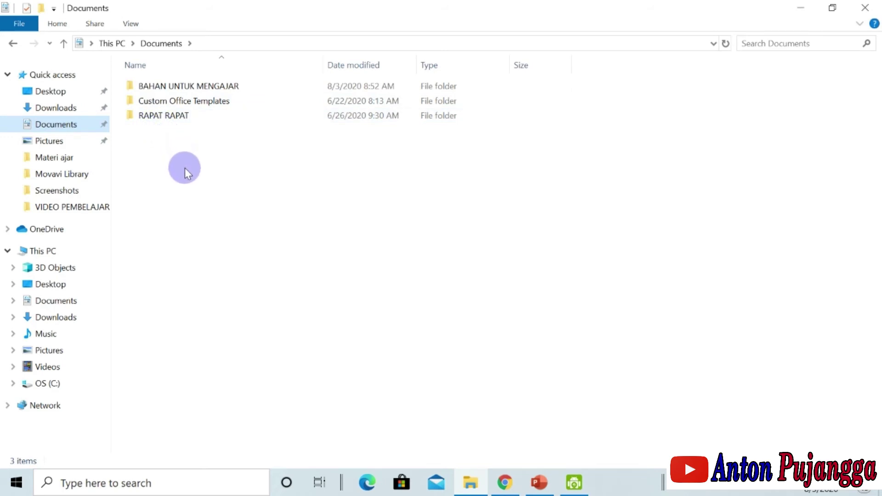
- Create a new folder named 'film' in Documents
{"action": "right_click", "coordinate": [331, 218]}
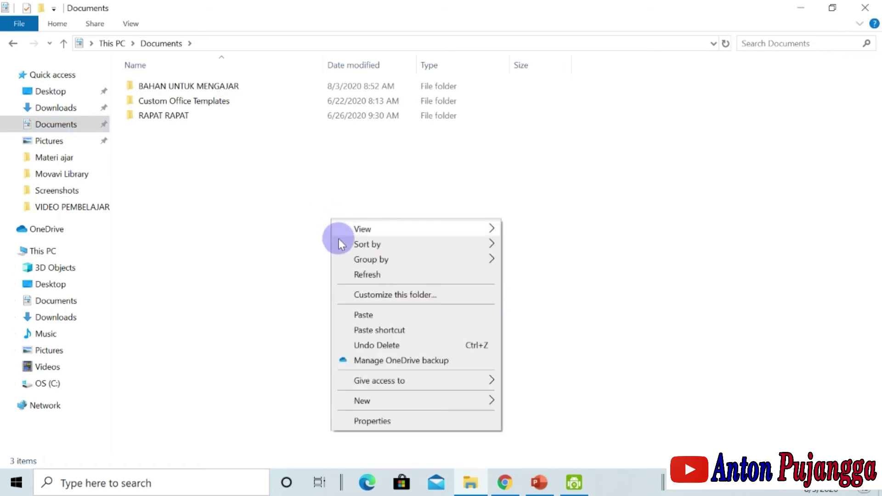
{"action": "mouse_move", "coordinate": [412, 400]}
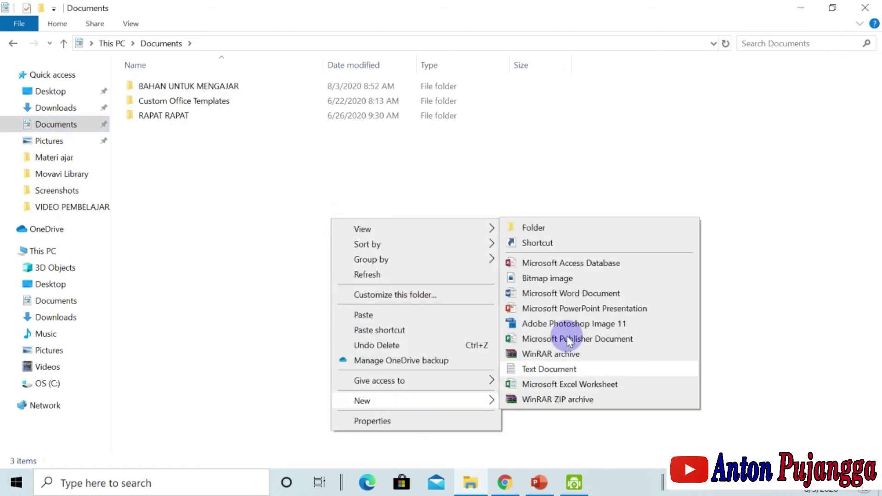
{"action": "left_click", "coordinate": [541, 230]}
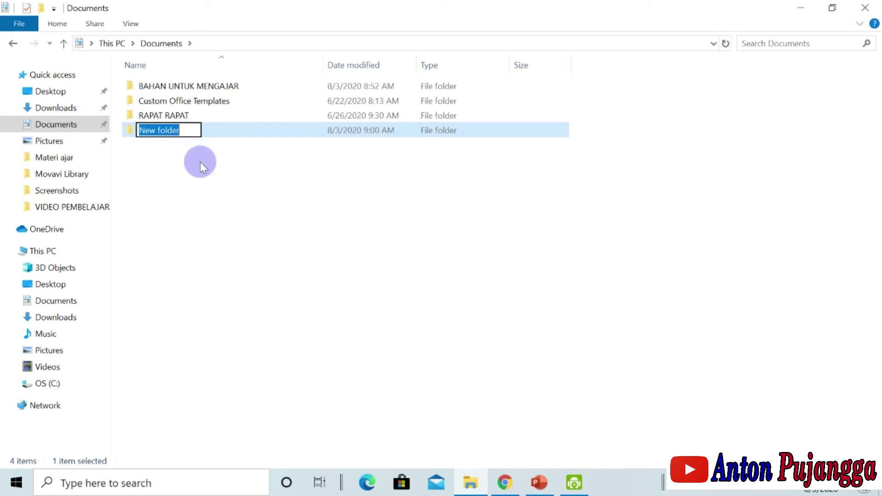
{"action": "type", "text": "film"}
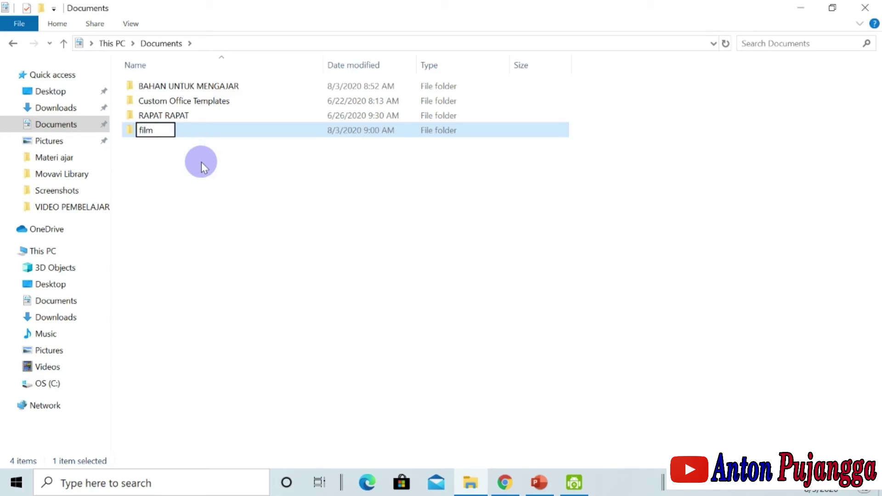
{"action": "left_click", "coordinate": [241, 186]}
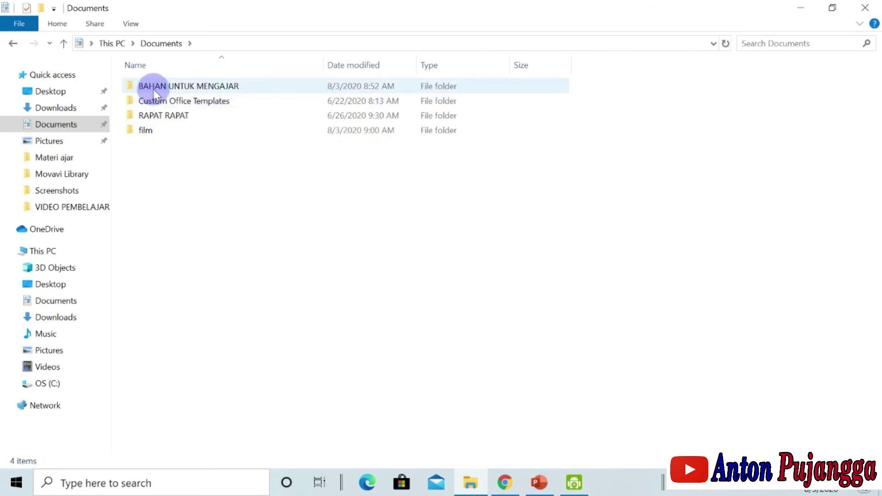
- Open the BAHAN UNTUK MENGAJAR folder, cancelling an accidental rename along the way
{"action": "mouse_move", "coordinate": [155, 92]}
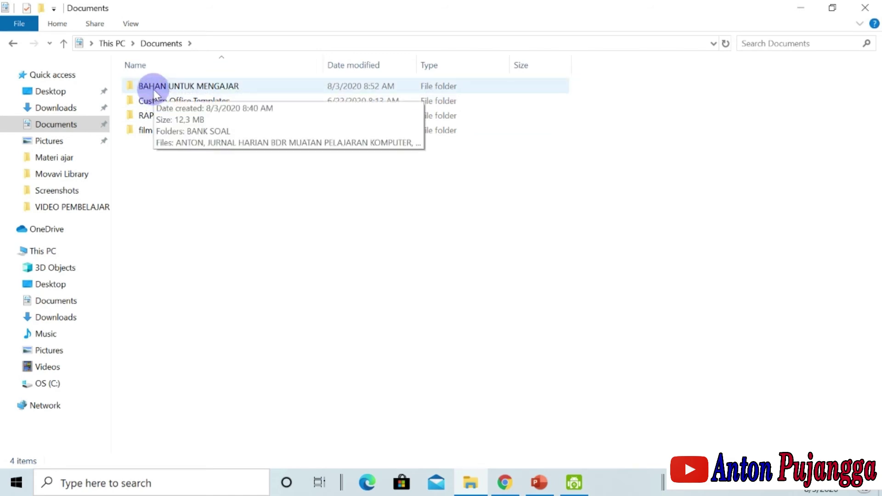
{"action": "left_click", "coordinate": [154, 92]}
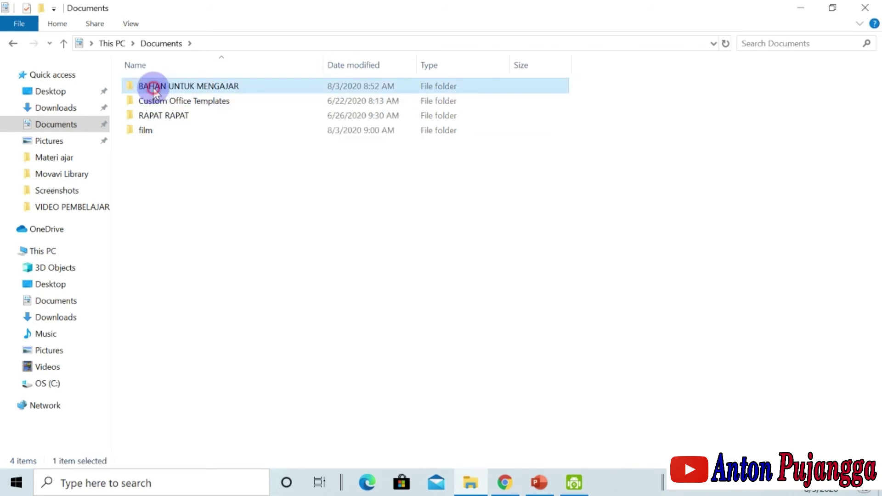
{"action": "left_click", "coordinate": [155, 90]}
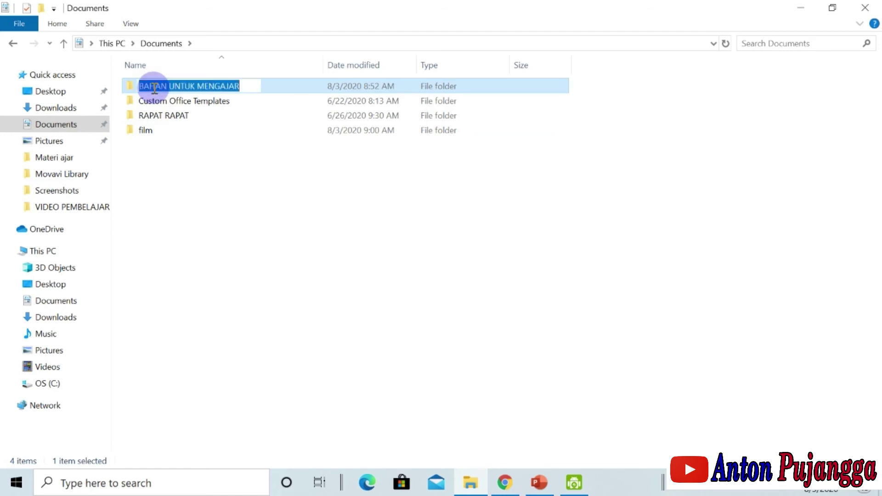
{"action": "left_click", "coordinate": [292, 152]}
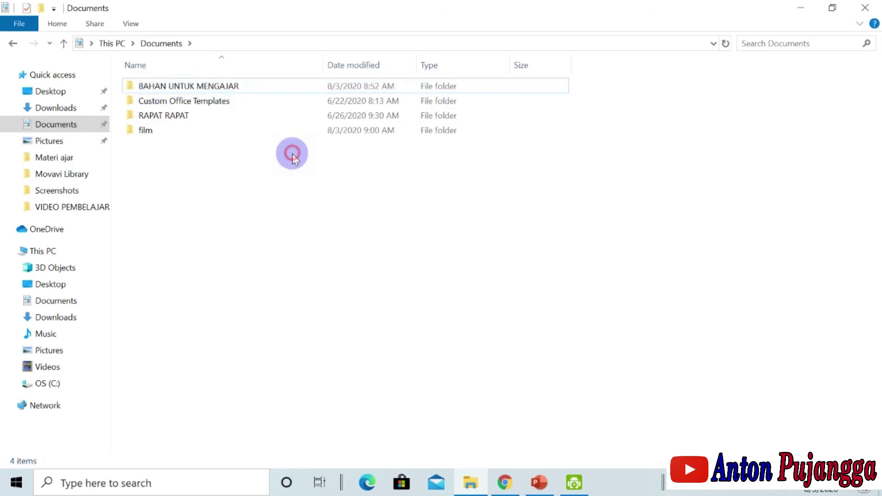
{"action": "double_click", "coordinate": [222, 86]}
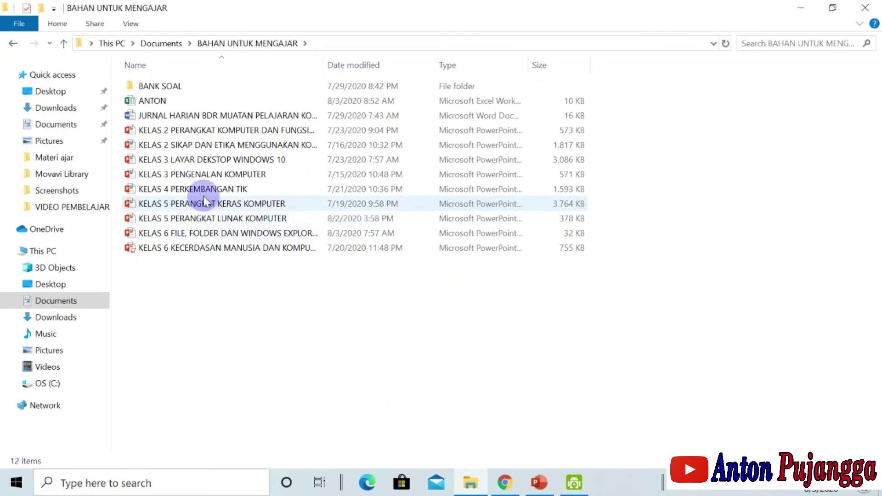
{"action": "mouse_move", "coordinate": [188, 131]}
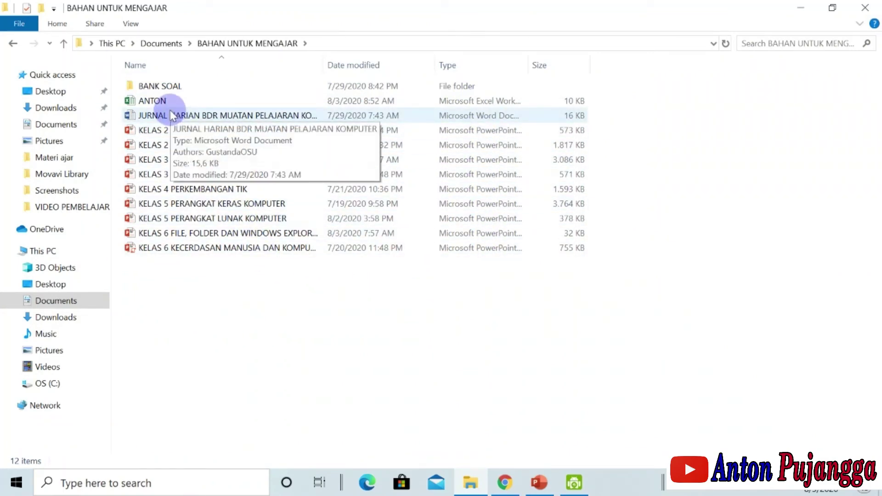
{"action": "mouse_move", "coordinate": [167, 102]}
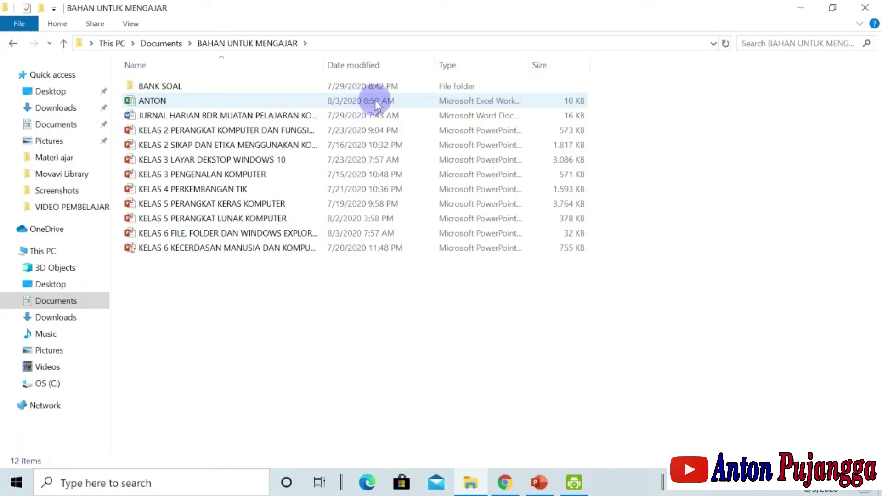
{"action": "mouse_move", "coordinate": [205, 109]}
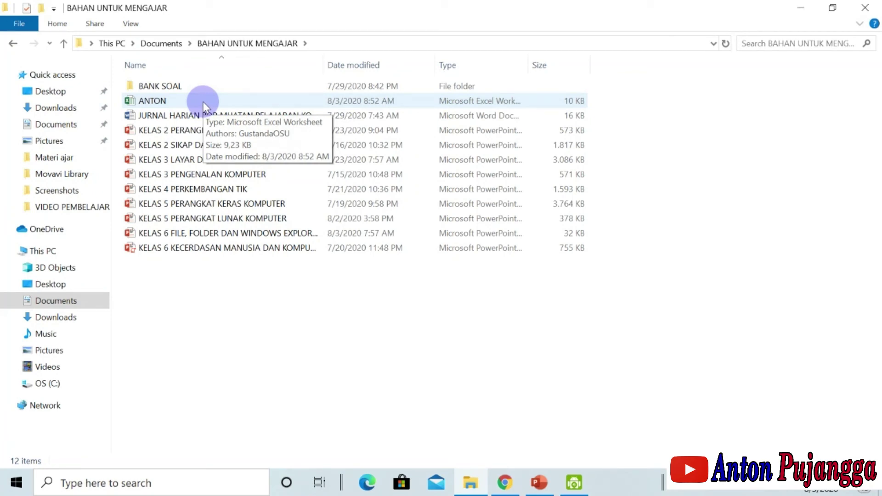
- Open the ANTON workbook and bold the title 'NAMA GURU YANG BELUM PUNYA AKUN' in A1
{"action": "double_click", "coordinate": [204, 103]}
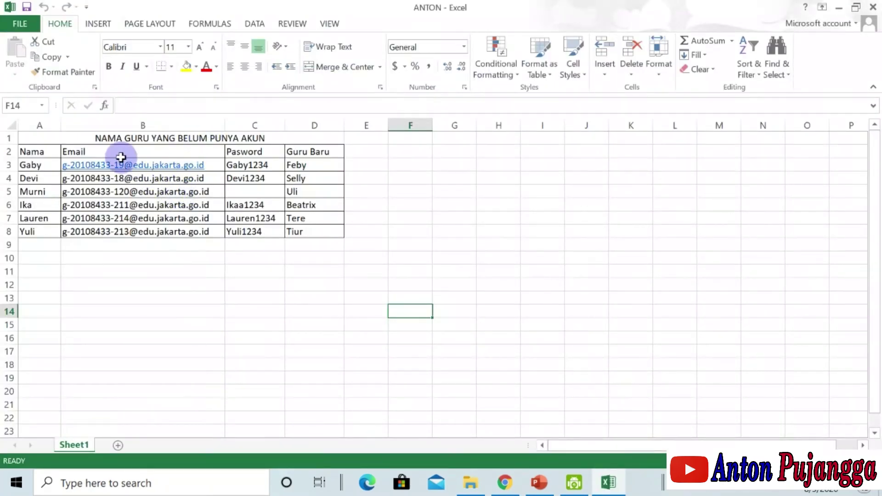
{"action": "left_click", "coordinate": [106, 137]}
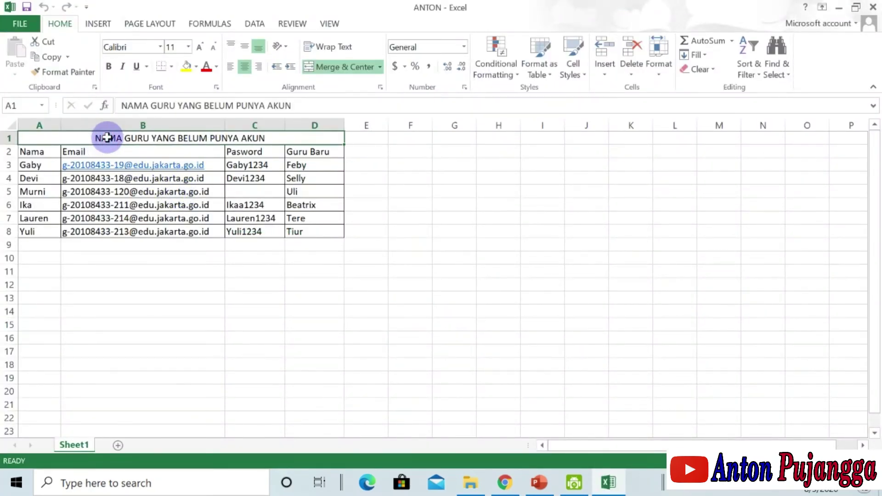
{"action": "left_click", "coordinate": [109, 68]}
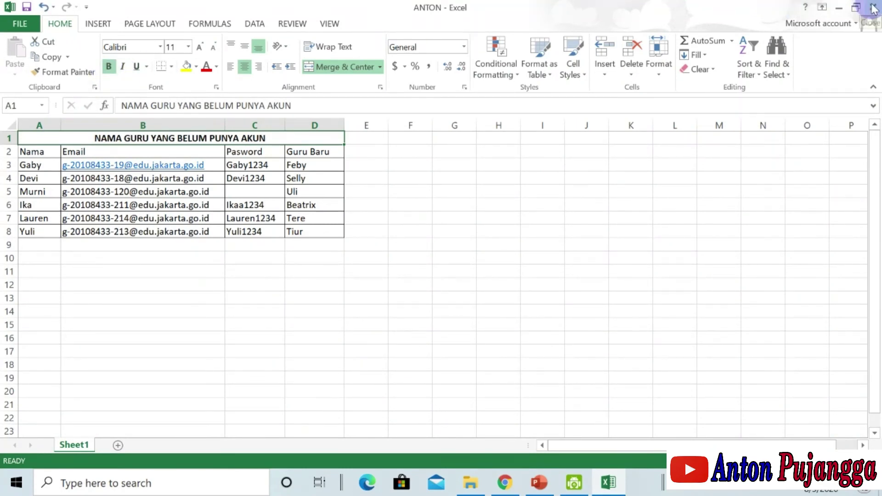
- Save the ANTON workbook and close Excel
{"action": "left_click", "coordinate": [27, 24]}
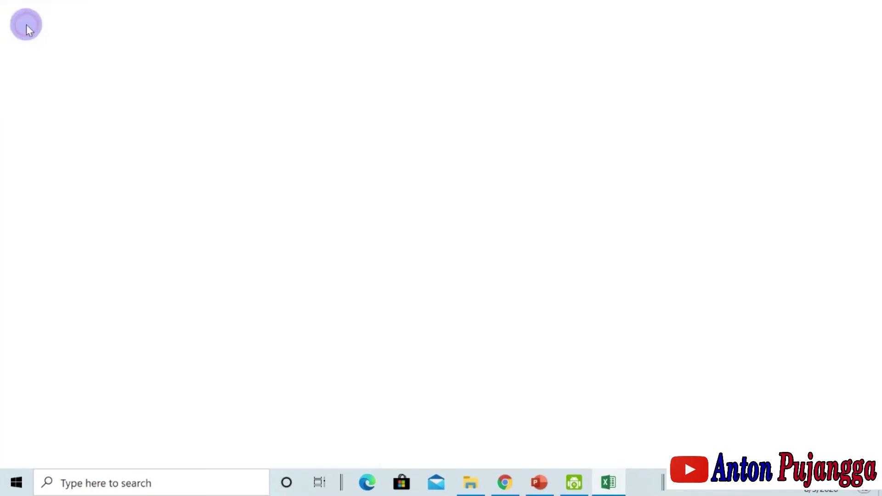
{"action": "left_click", "coordinate": [45, 110]}
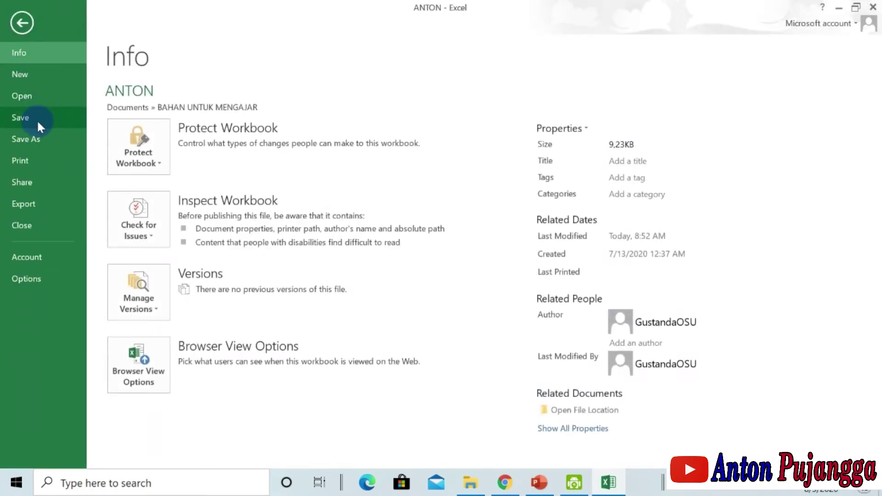
{"action": "left_click", "coordinate": [874, 7]}
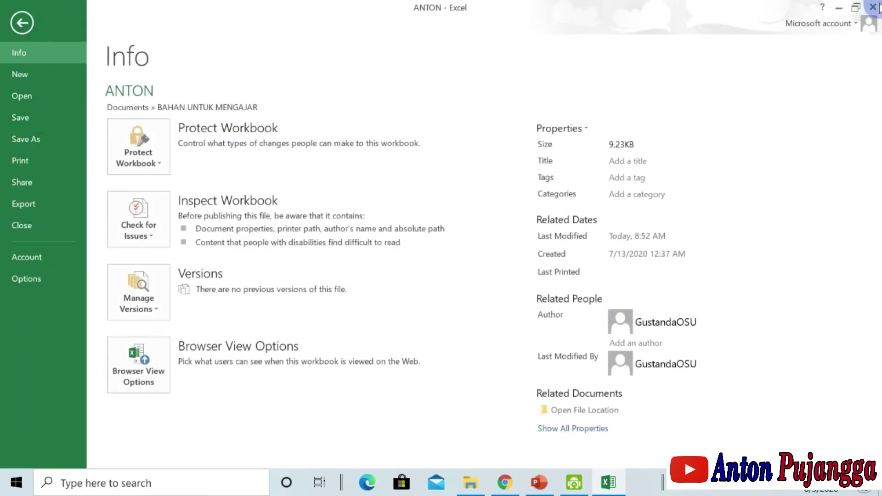
{"action": "left_click", "coordinate": [152, 125]}
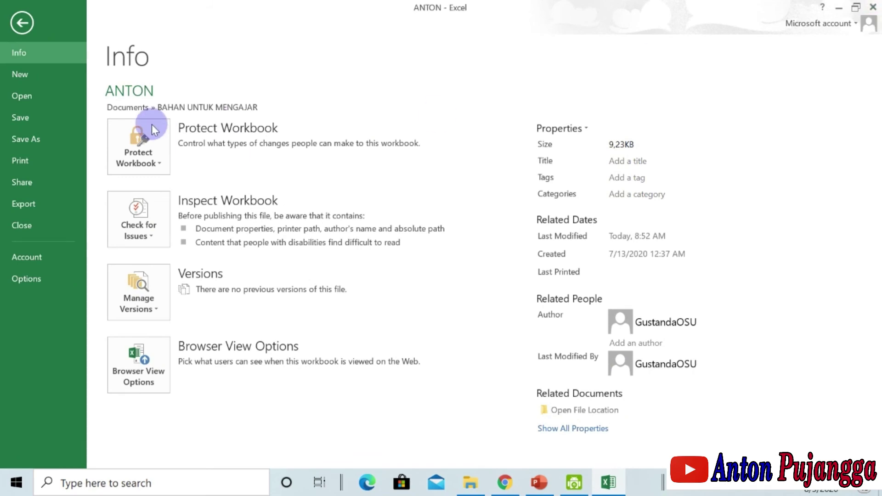
{"action": "left_click", "coordinate": [33, 119]}
{"action": "left_click", "coordinate": [873, 6]}
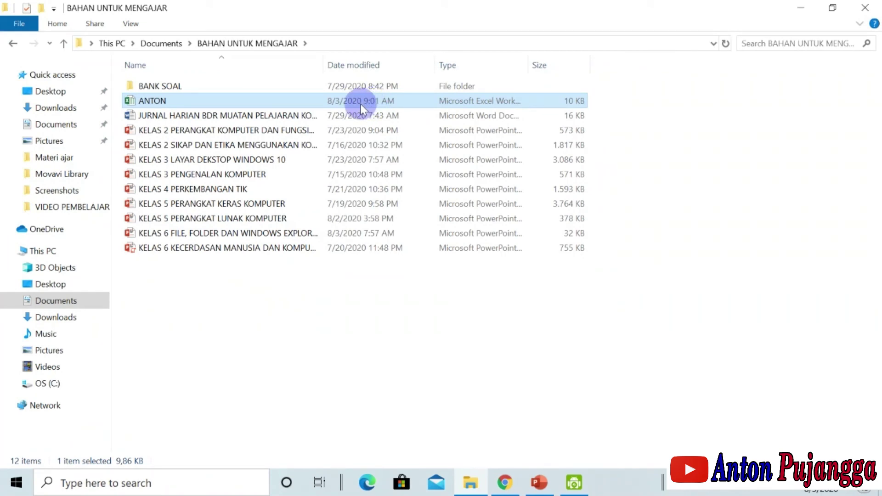
- Copy the ANTON workbook and paste the duplicate 'ANTON - Copy' into the same folder
{"action": "right_click", "coordinate": [240, 99]}
{"action": "left_click", "coordinate": [302, 387]}
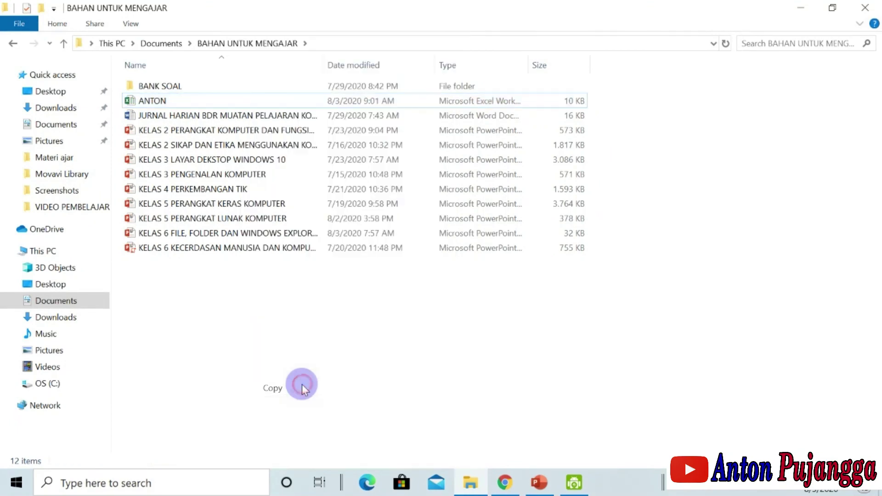
{"action": "right_click", "coordinate": [304, 315]}
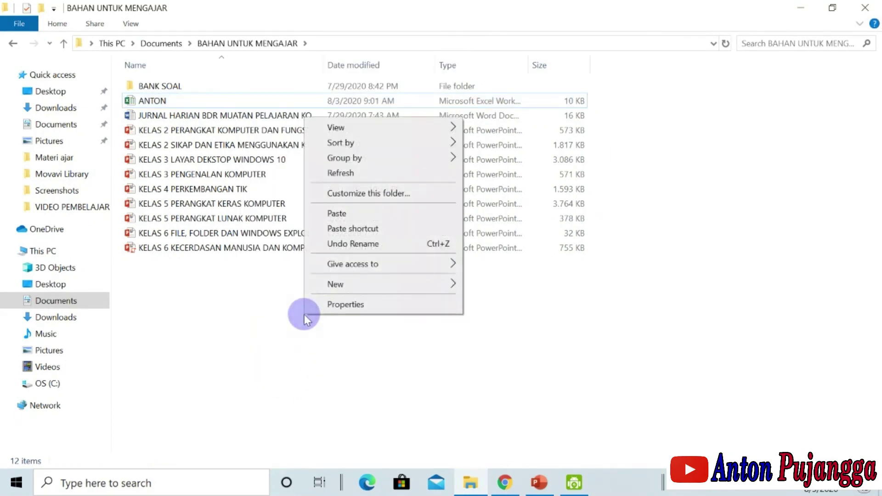
{"action": "left_click", "coordinate": [341, 214]}
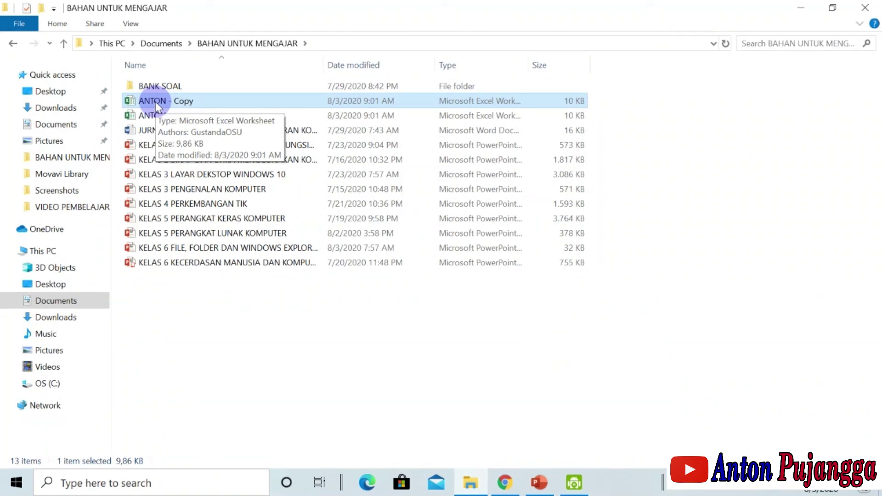
- Rename 'ANTON - Copy' to the teacher's full name and select the renamed workbook
{"action": "right_click", "coordinate": [155, 101]}
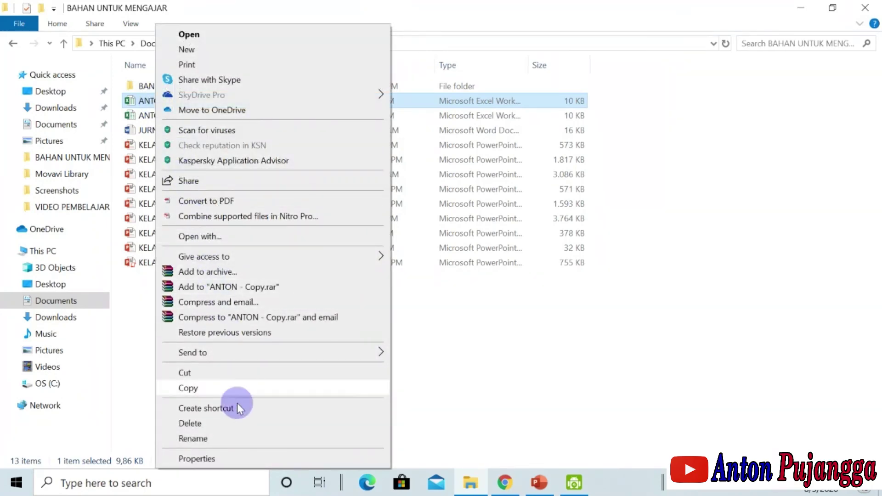
{"action": "left_click", "coordinate": [232, 434]}
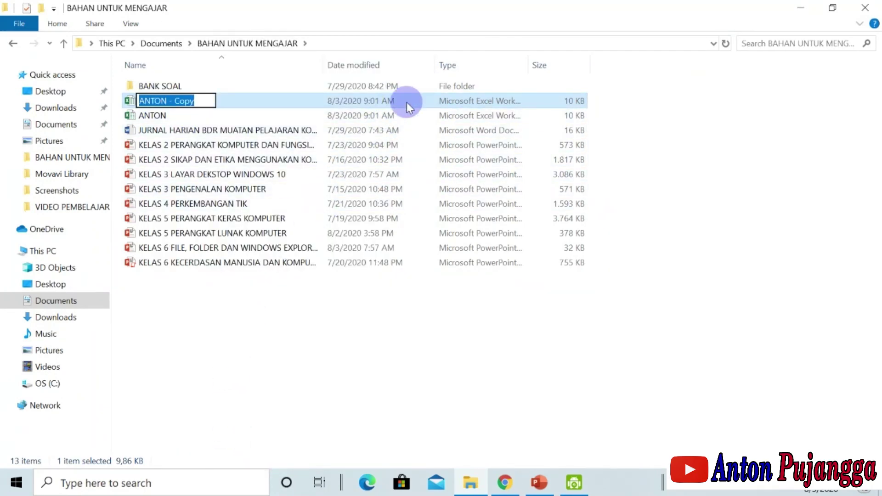
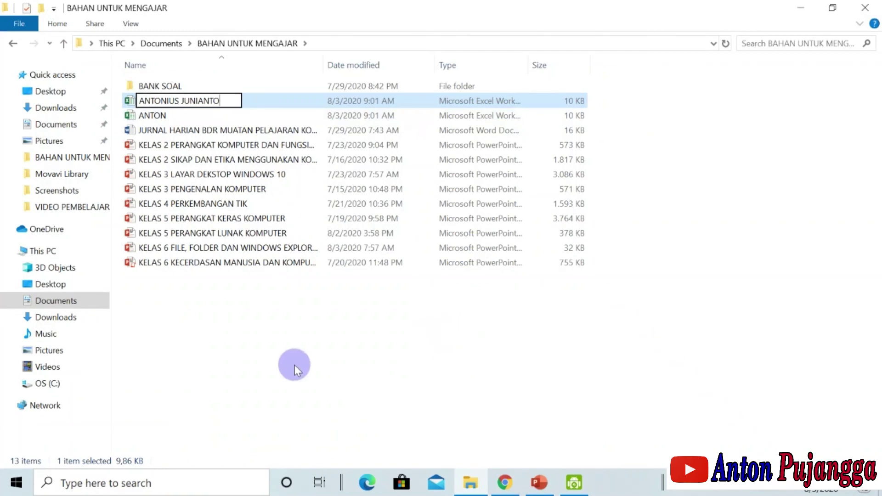
{"action": "left_click", "coordinate": [295, 360]}
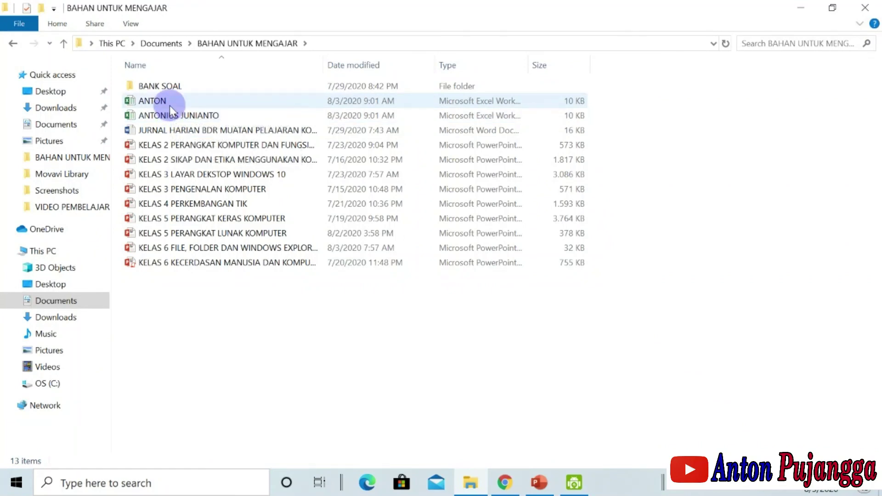
{"action": "mouse_move", "coordinate": [170, 105]}
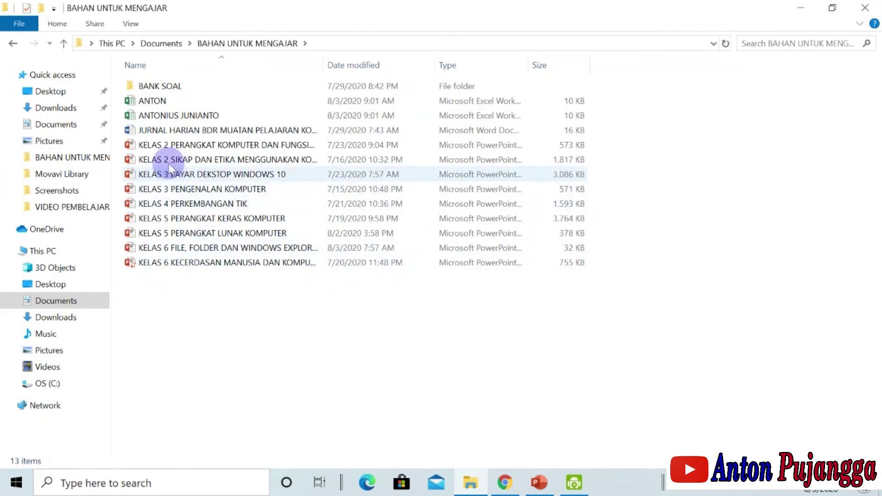
{"action": "left_click", "coordinate": [175, 117]}
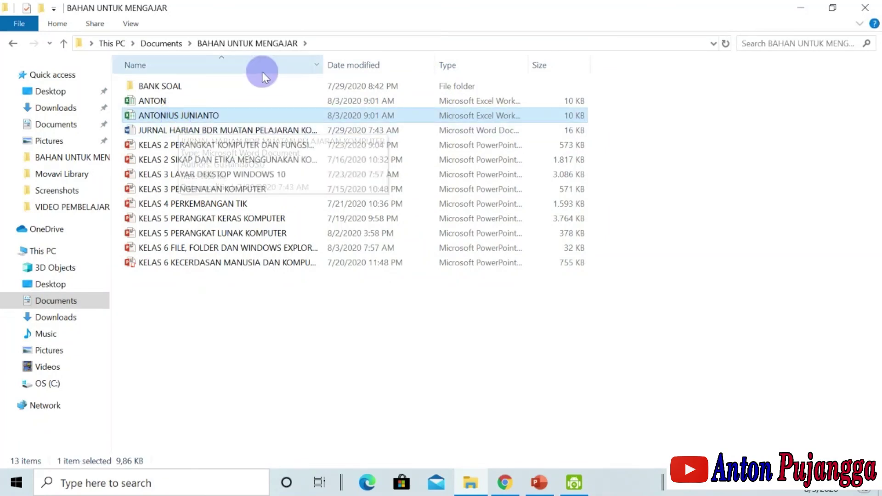